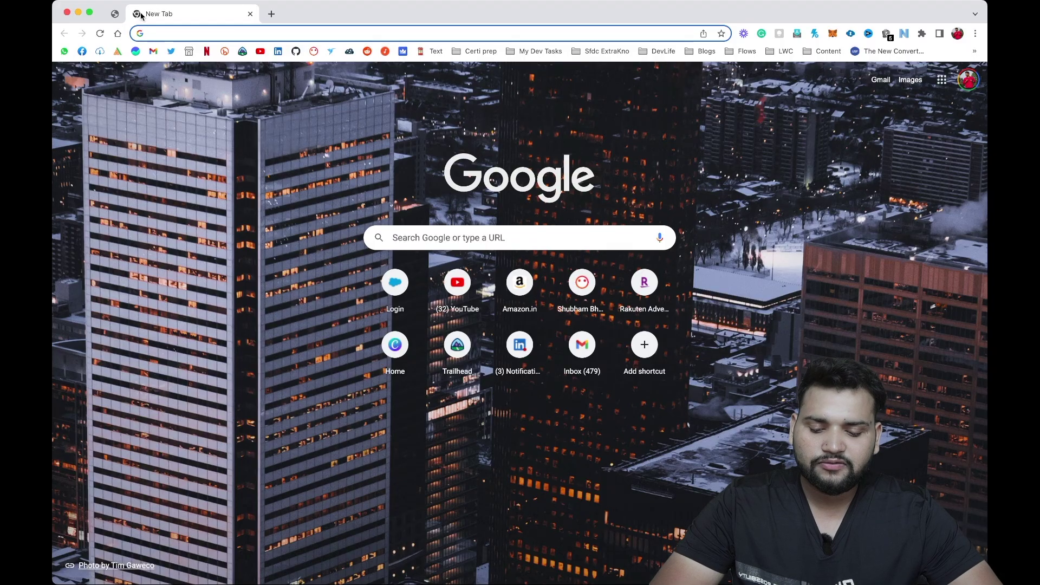
# Begin a search by typing 'webacc' into the new Chrome tab.
pyautogui.write('webacc')
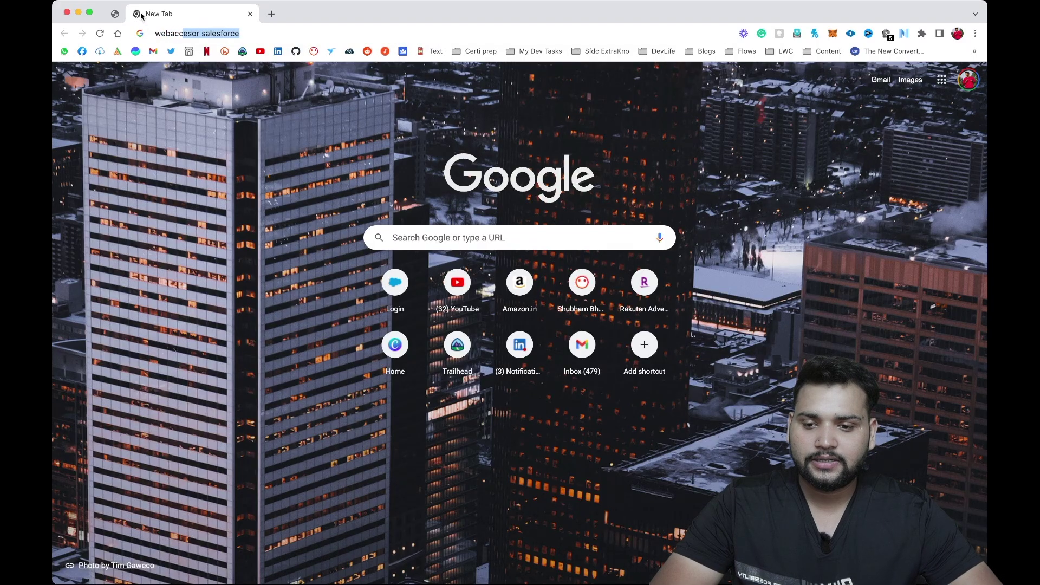
# Search Google for 'webassessor salesforce' and open the Schedule your Salesforce Certification Exam result.
pyautogui.press('Right')
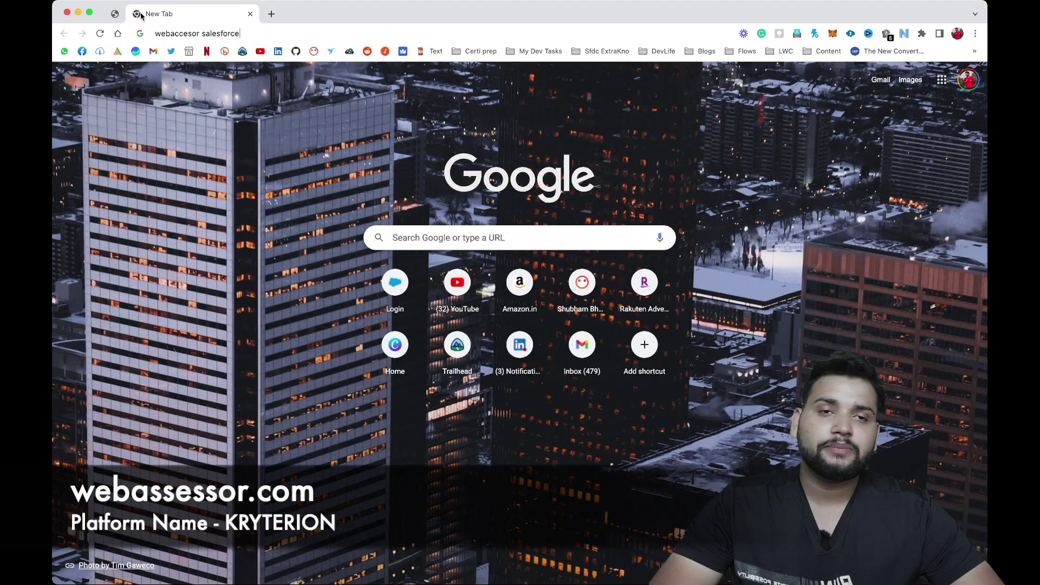
pyautogui.press('Return')
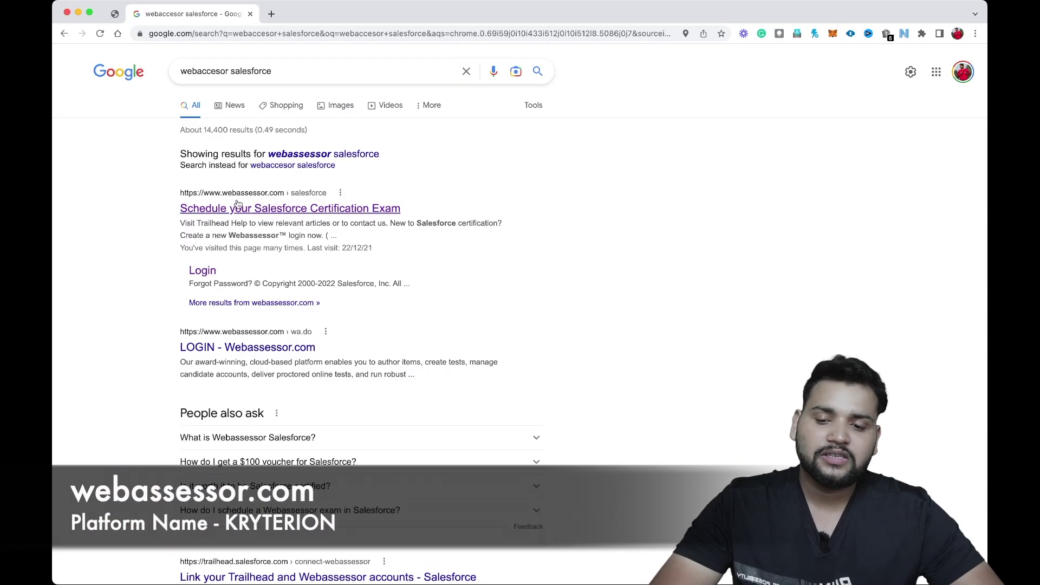
pyautogui.click(291, 211)
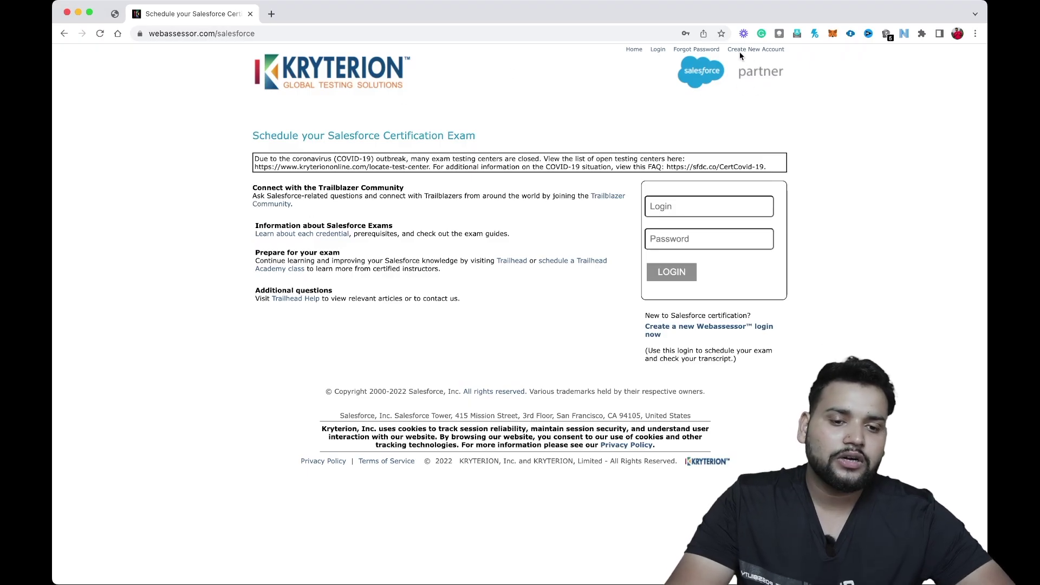
# Open the Create New Account registration form on the Webassessor Salesforce page.
pyautogui.click(758, 51)
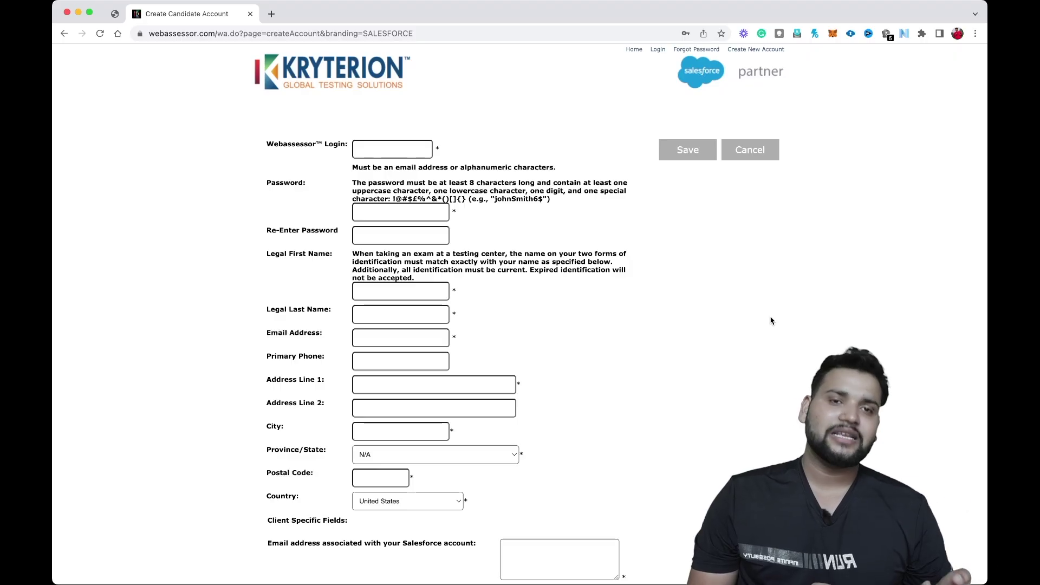
# Enter the candidate's e-mail as the Webassessor login and type the account password in both fields.
pyautogui.click(381, 148)
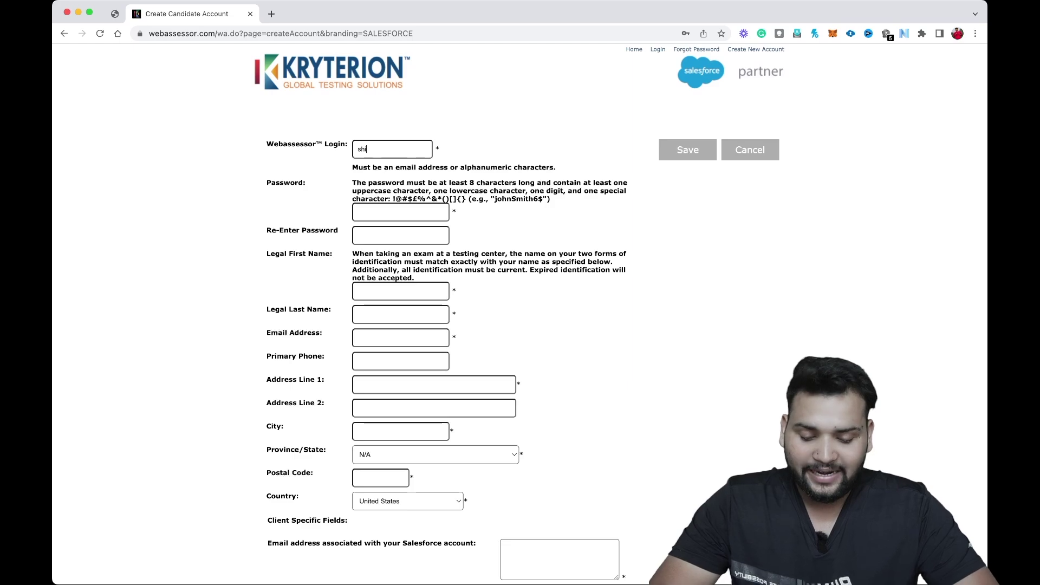
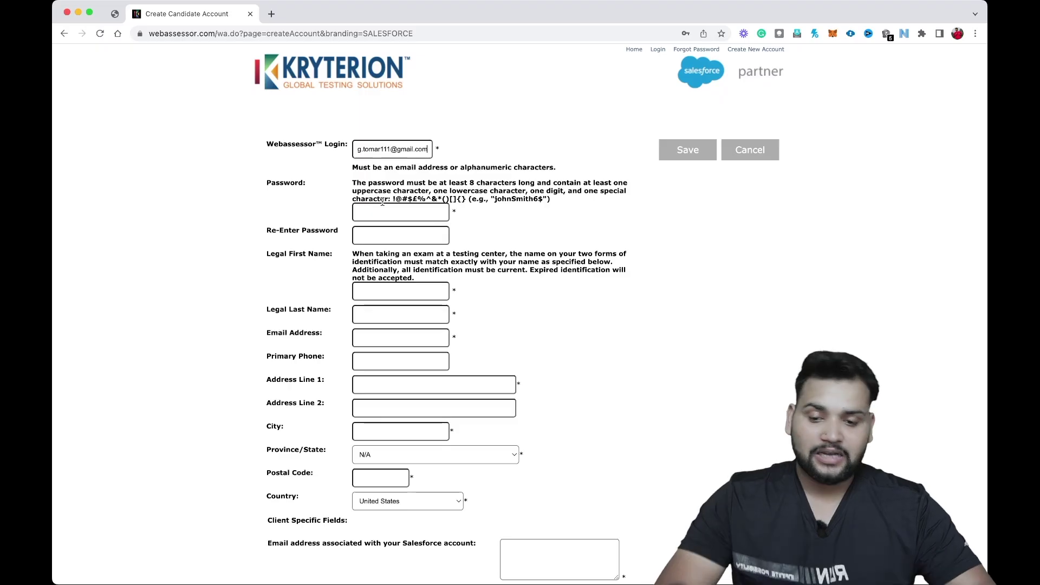
pyautogui.click(382, 209)
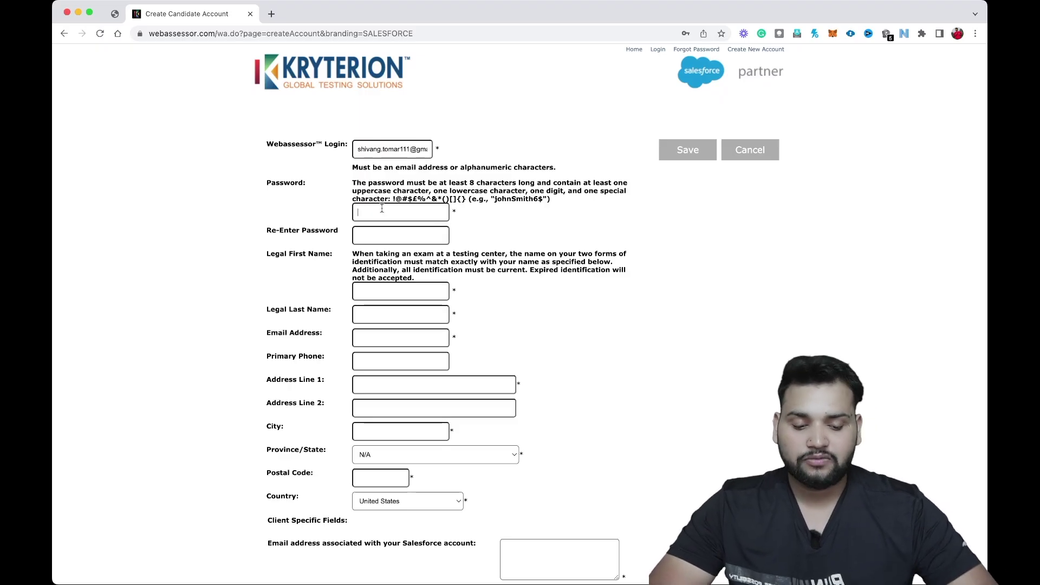
pyautogui.write('**')
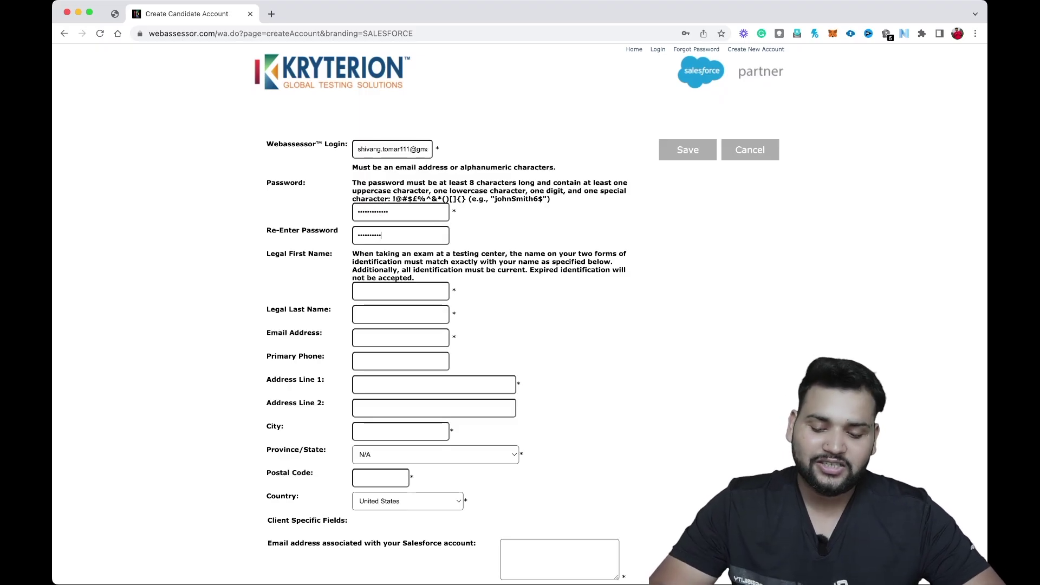
pyautogui.write('***')
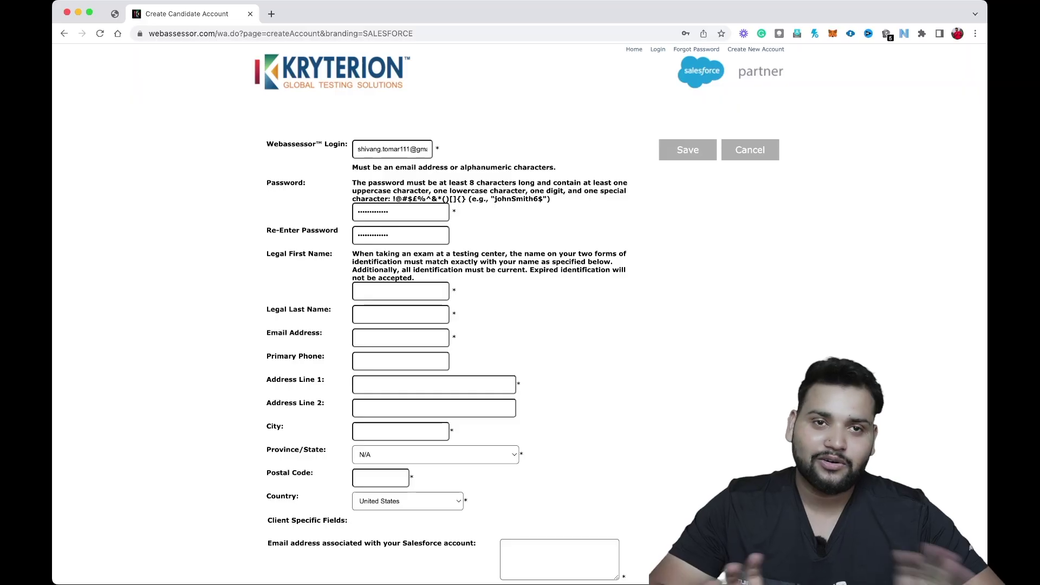
pyautogui.click(401, 291)
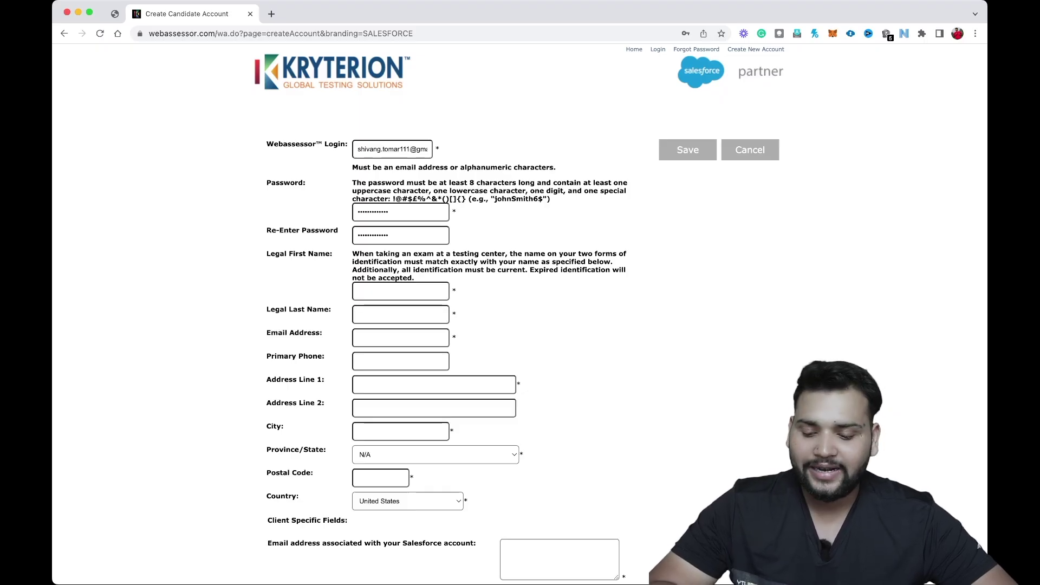
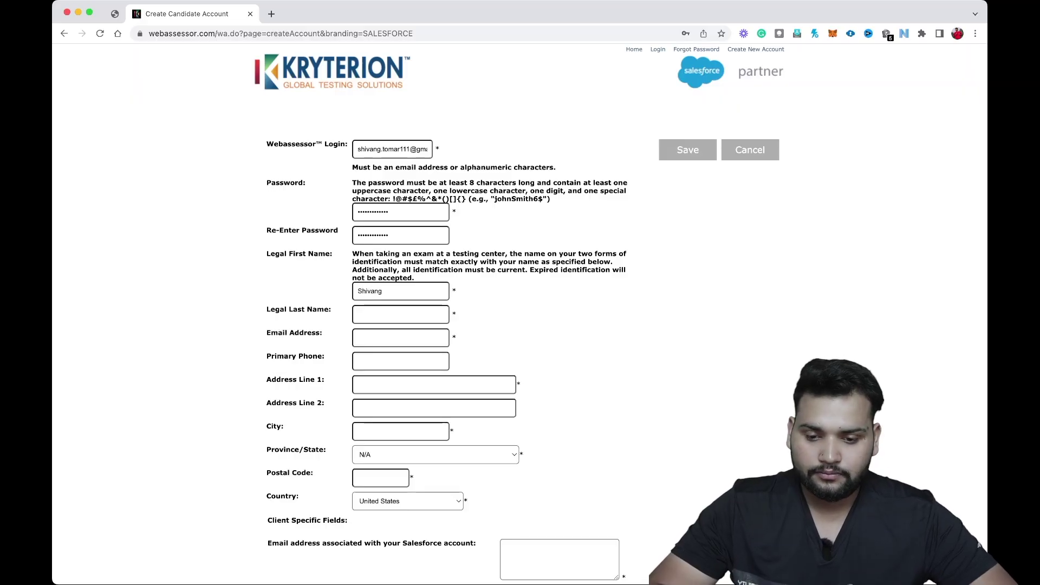
# Enter the candidate's legal first and last name, and paste the login e-mail as Email Address.
pyautogui.press('Tab')
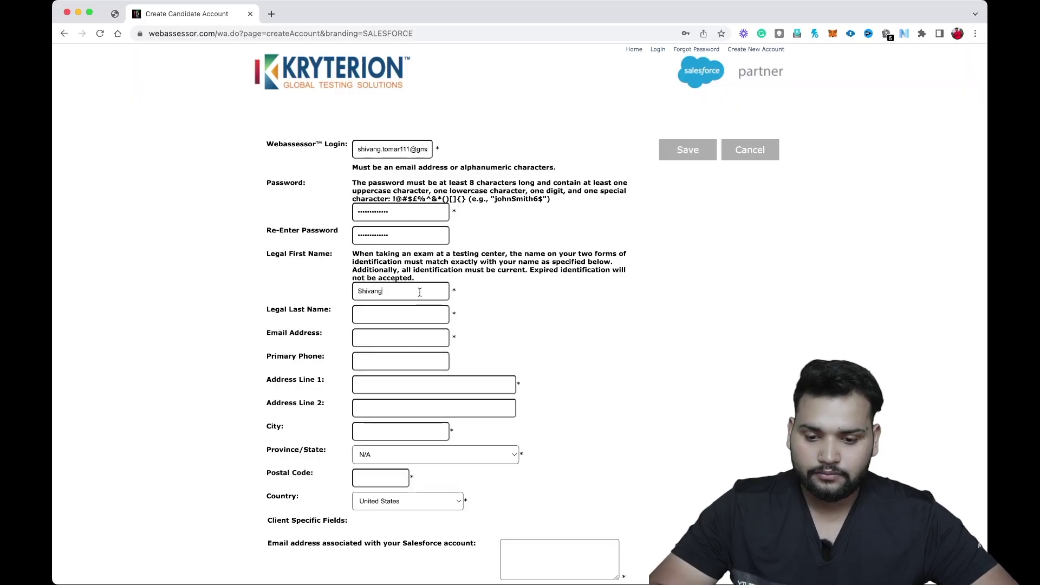
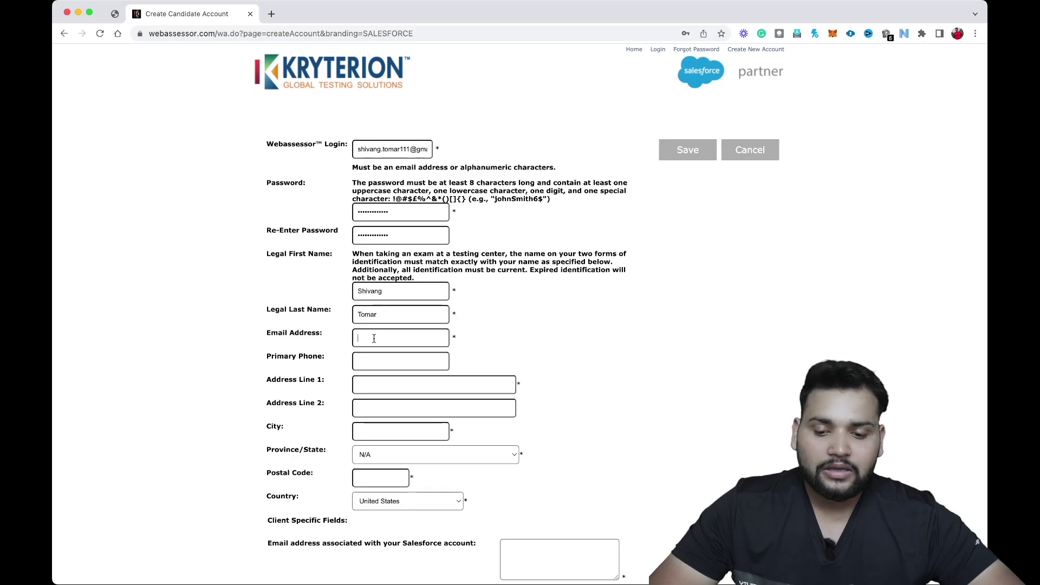
pyautogui.press('Tab')
pyautogui.tripleClick(375, 147)
pyautogui.press('super+c')
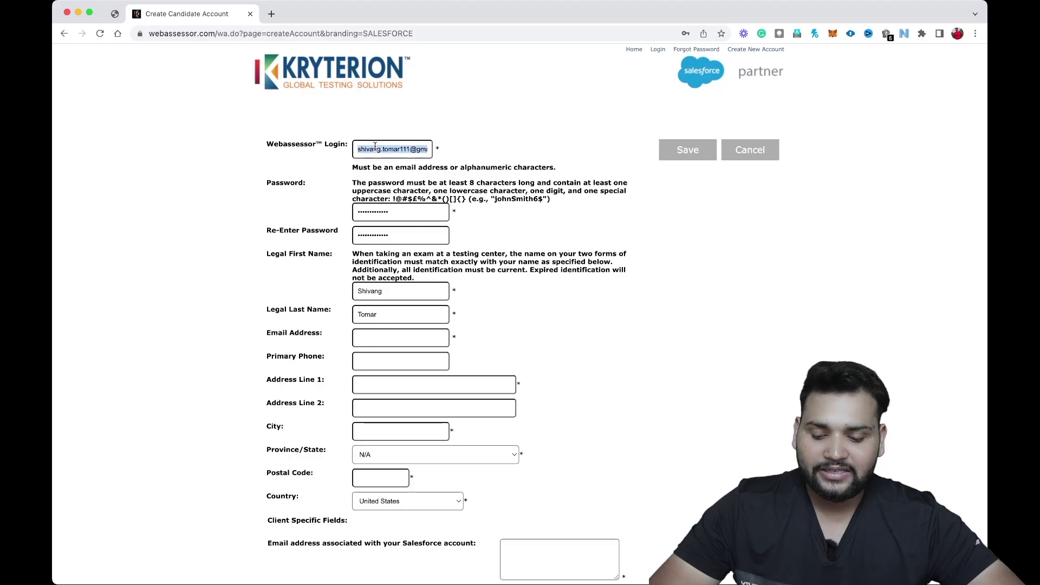
pyautogui.click(387, 337)
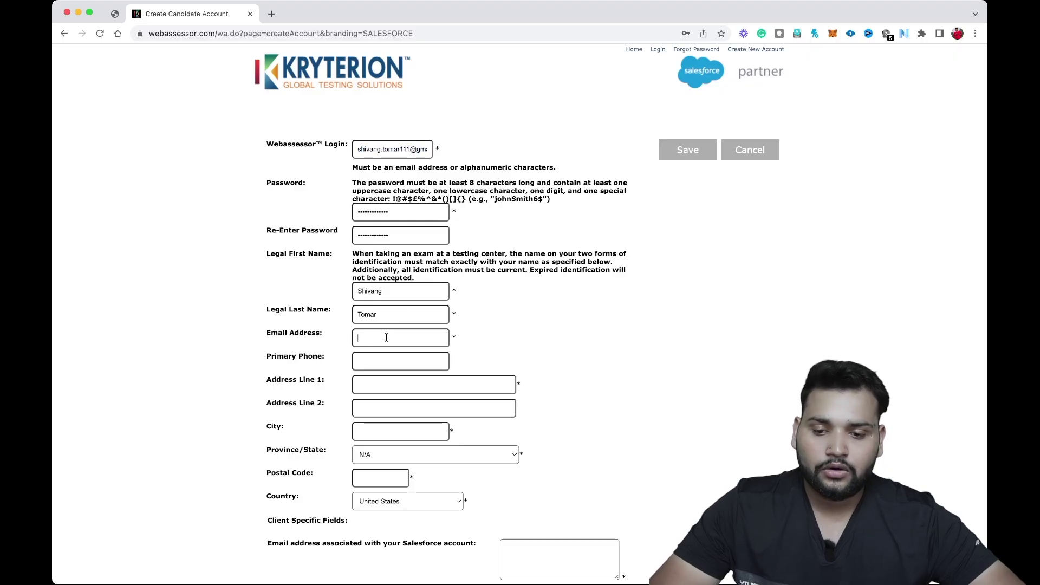
pyautogui.press('super+v')
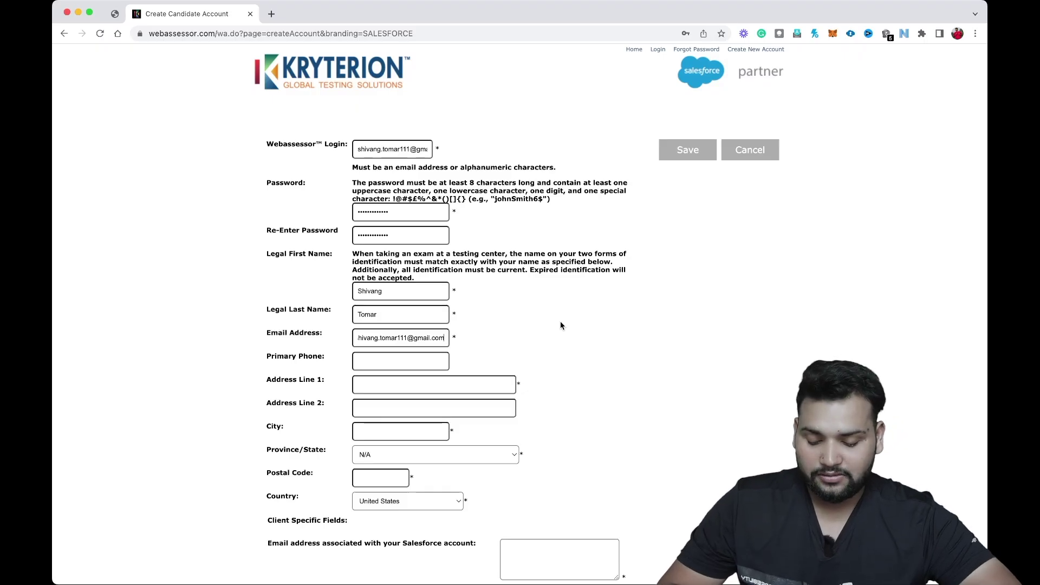
pyautogui.press('super+Left')
pyautogui.press('super+Right')
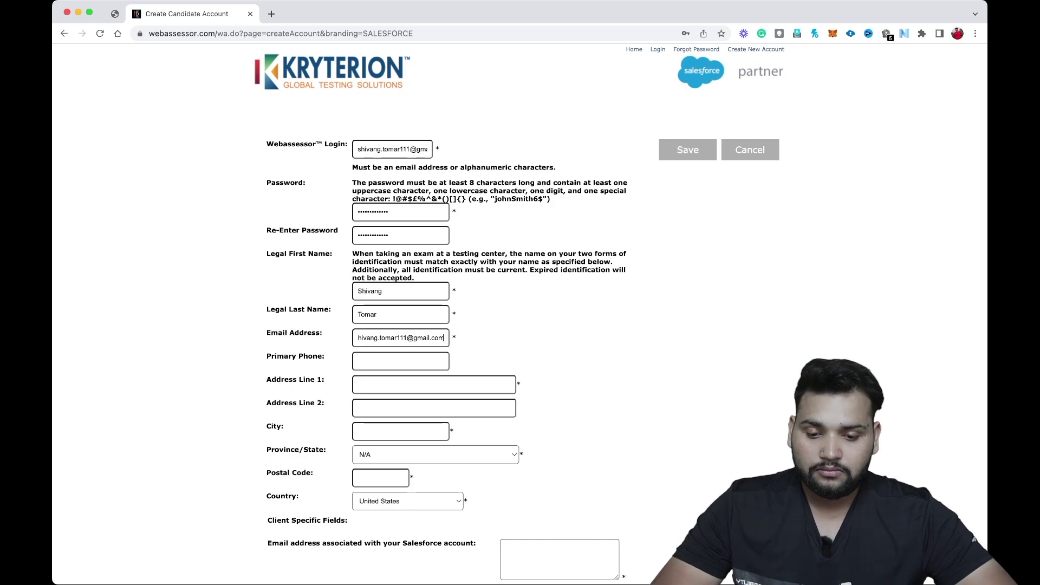
pyautogui.press('super+Left')
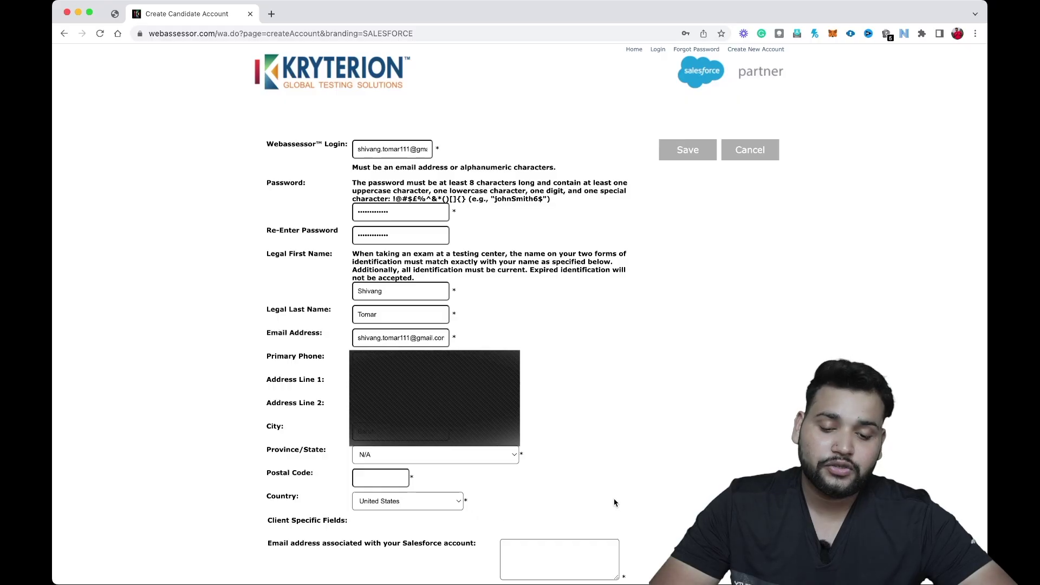
# Set country to India, state to Uttar Pradesh, and enter the postal code.
pyautogui.click(436, 508)
pyautogui.write('India')
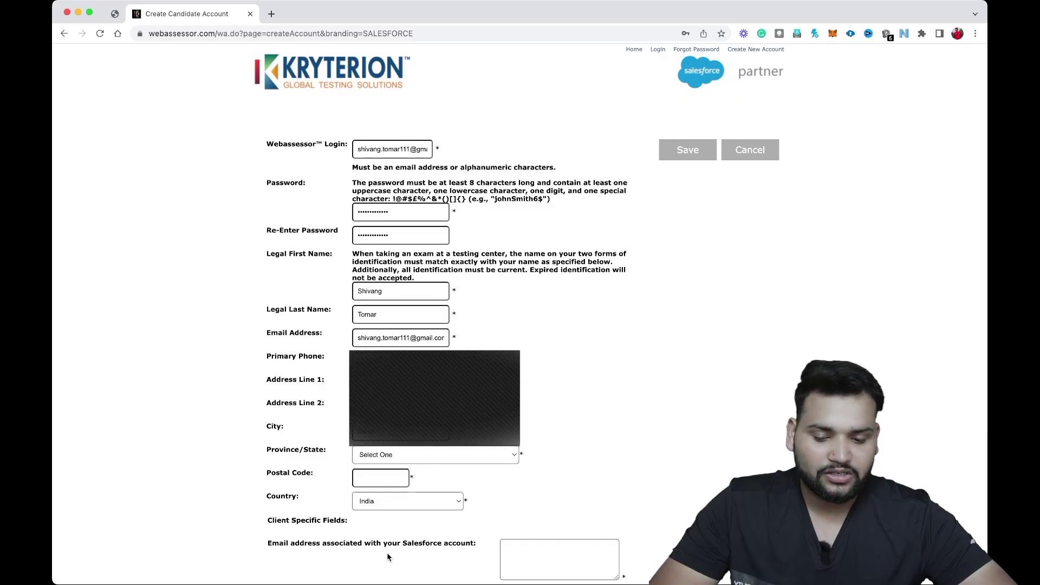
pyautogui.write('Uttar Pradesh')
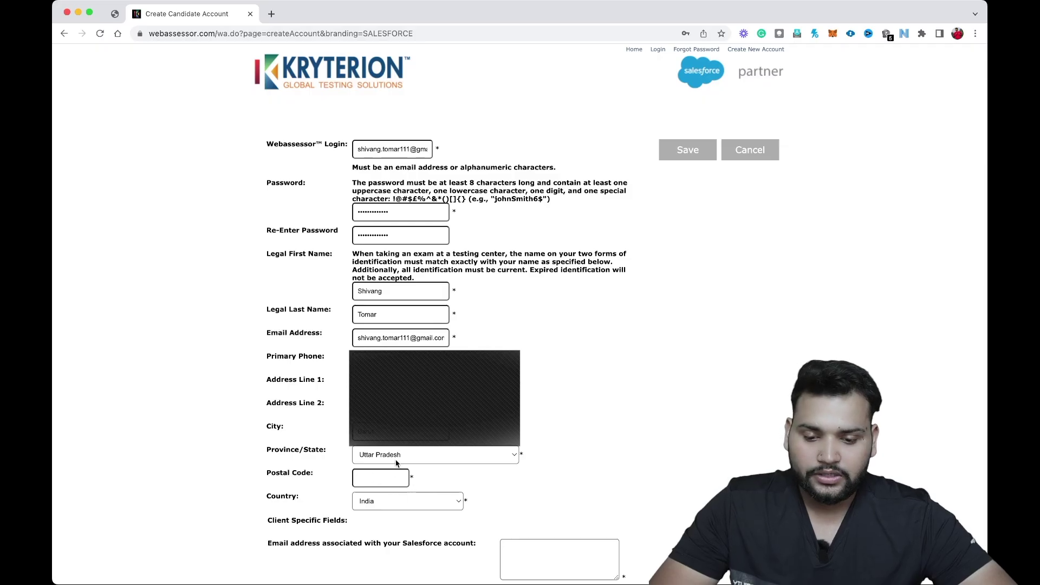
pyautogui.write('250611')
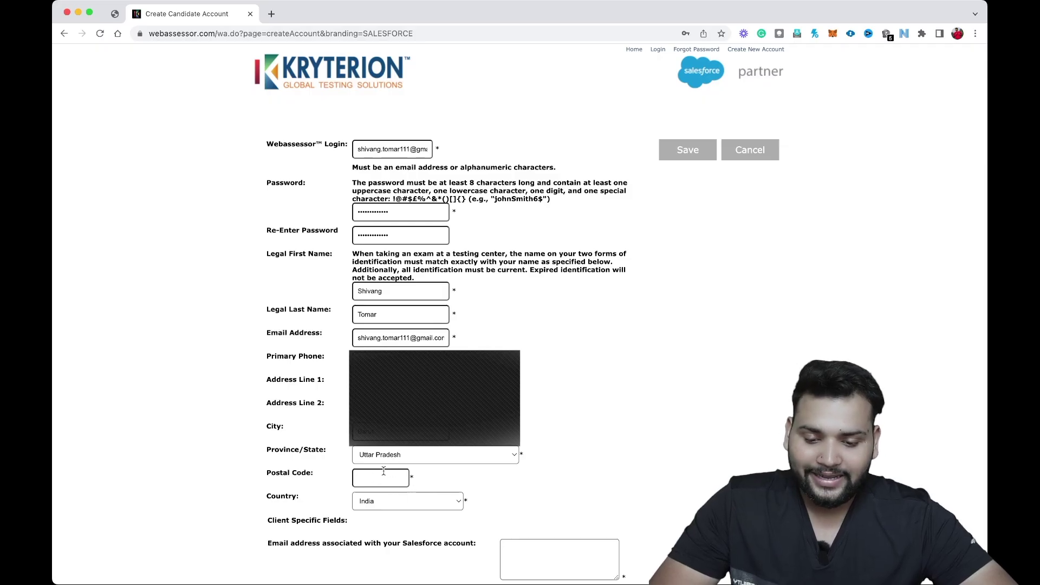
pyautogui.scroll(-4, 483, 332)
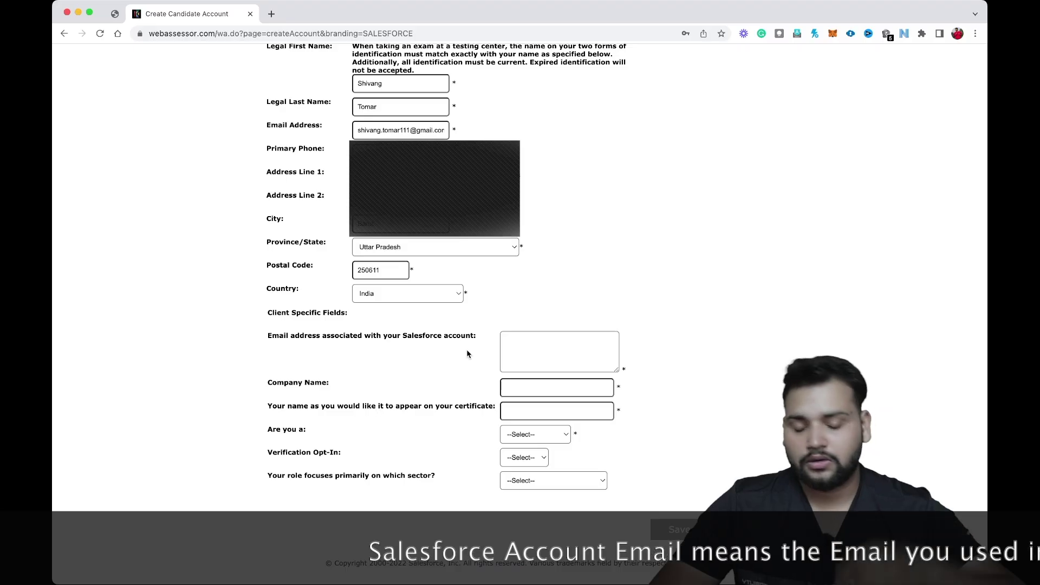
# Paste the account e-mail into the Salesforce account e-mail box, replacing a wrong paste.
pyautogui.click(524, 346)
pyautogui.write('250611')
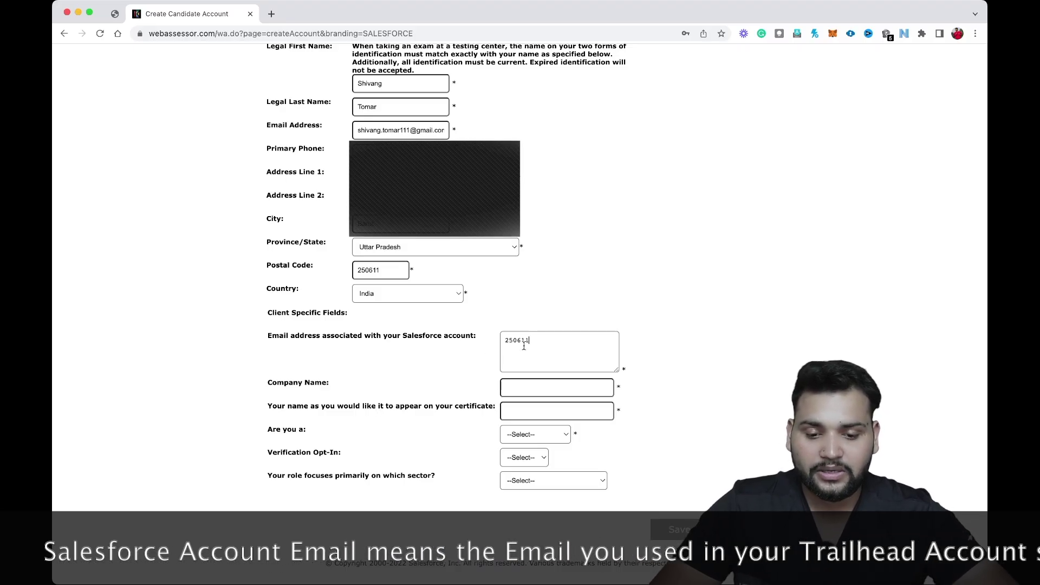
pyautogui.press('super+a')
pyautogui.press('BackSpace')
pyautogui.press('super+v')
pyautogui.scroll(-2, 703, 315)
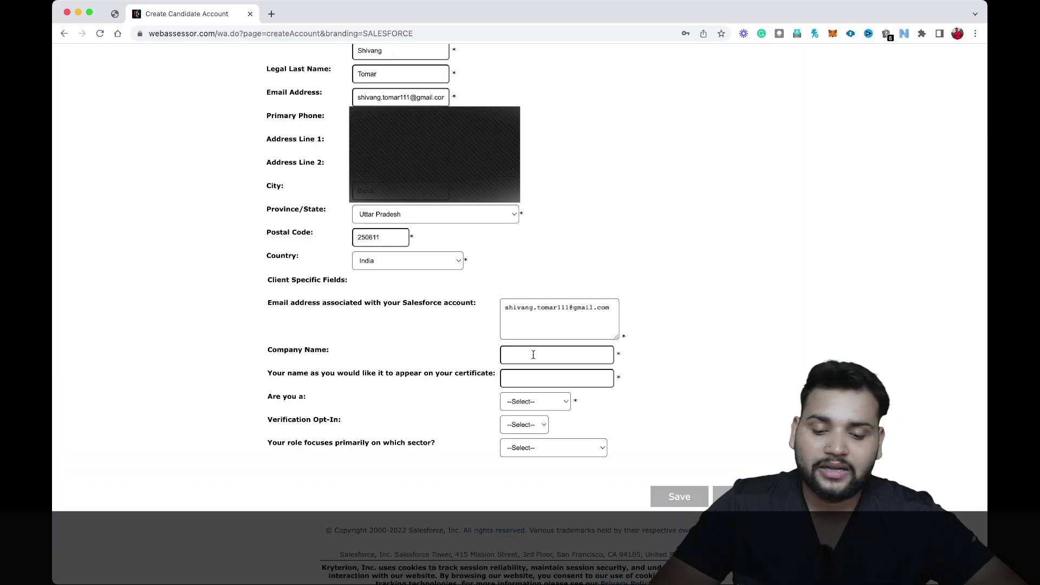
pyautogui.click(534, 355)
# Enter Dazeworks as Company Name and begin typing the candidate's name for the certificate.
pyautogui.write('Da')
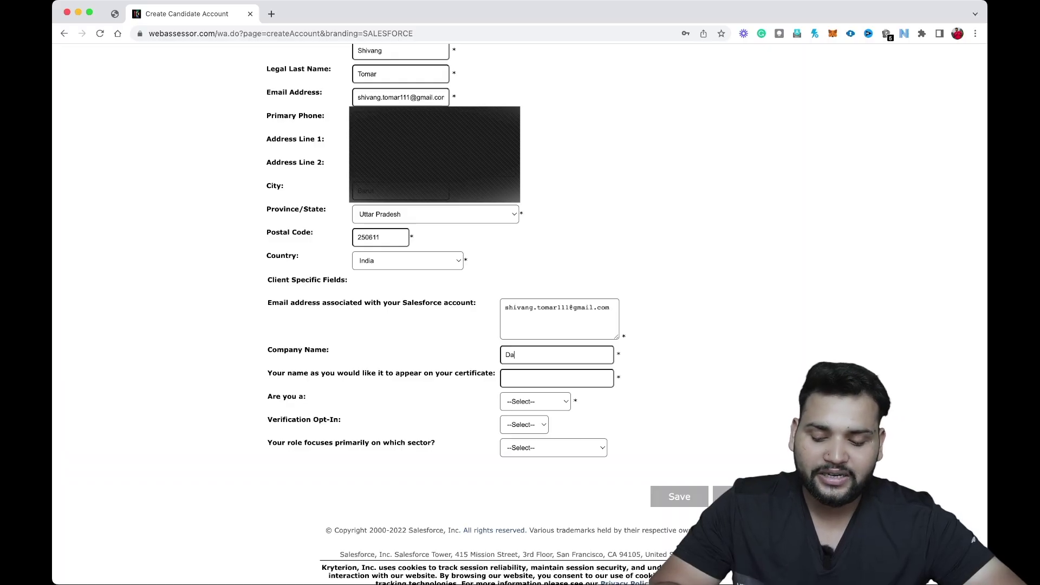
pyautogui.write('zeworks')
pyautogui.press('Tab')
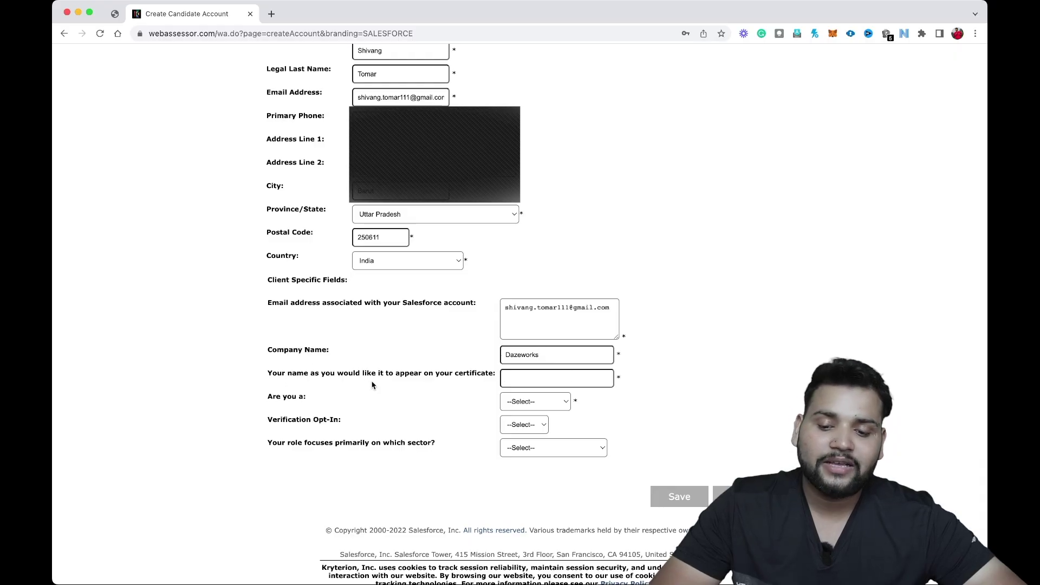
pyautogui.write('Shivanh')
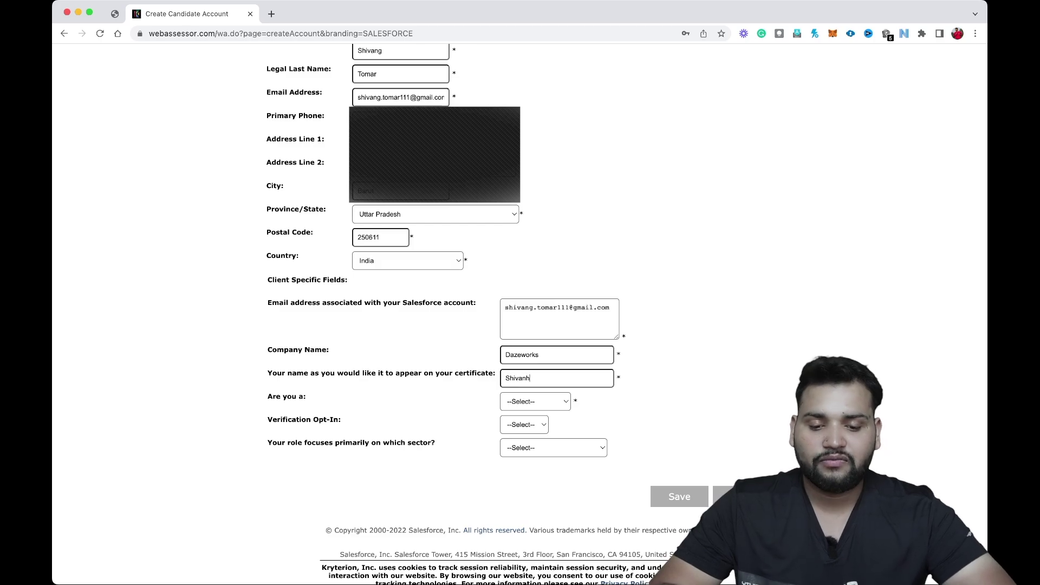
pyautogui.press('BackSpace')
pyautogui.write('g')
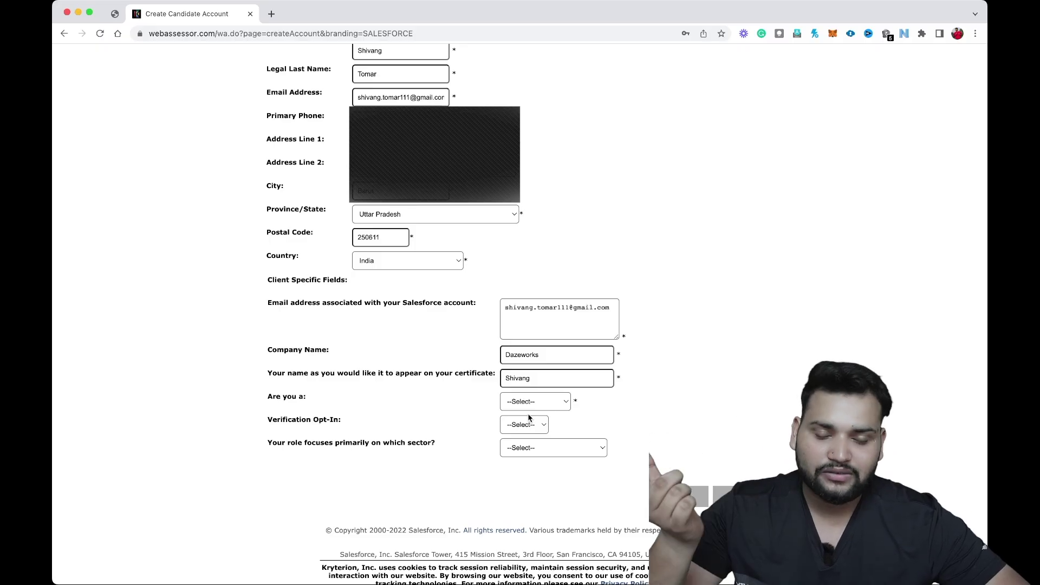
# Choose SFDC Partner, Yes for Verification Opt-In and Private sector, then save to create the account.
pyautogui.click(531, 443)
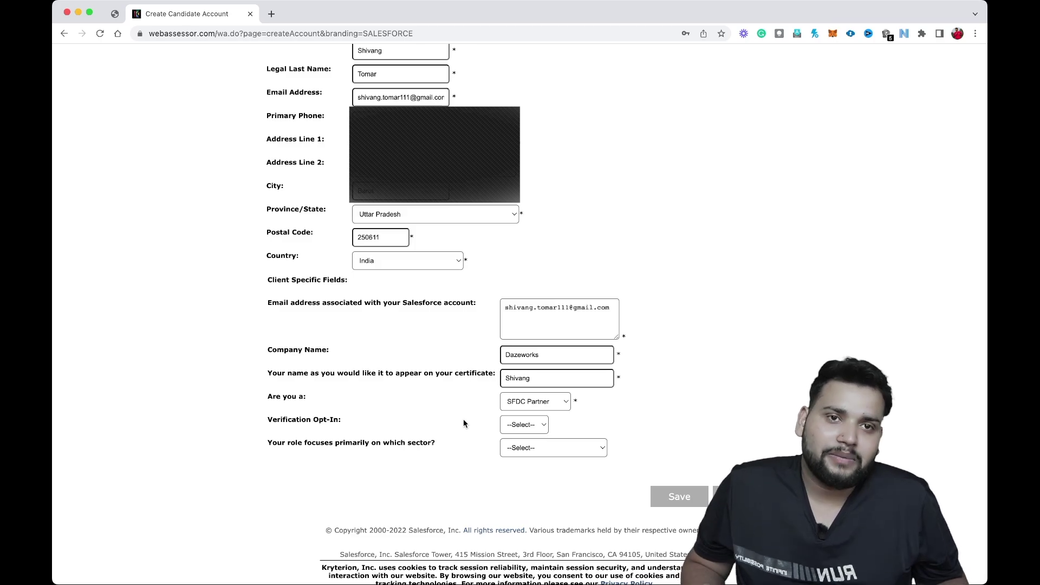
pyautogui.click(526, 425)
pyautogui.click(529, 438)
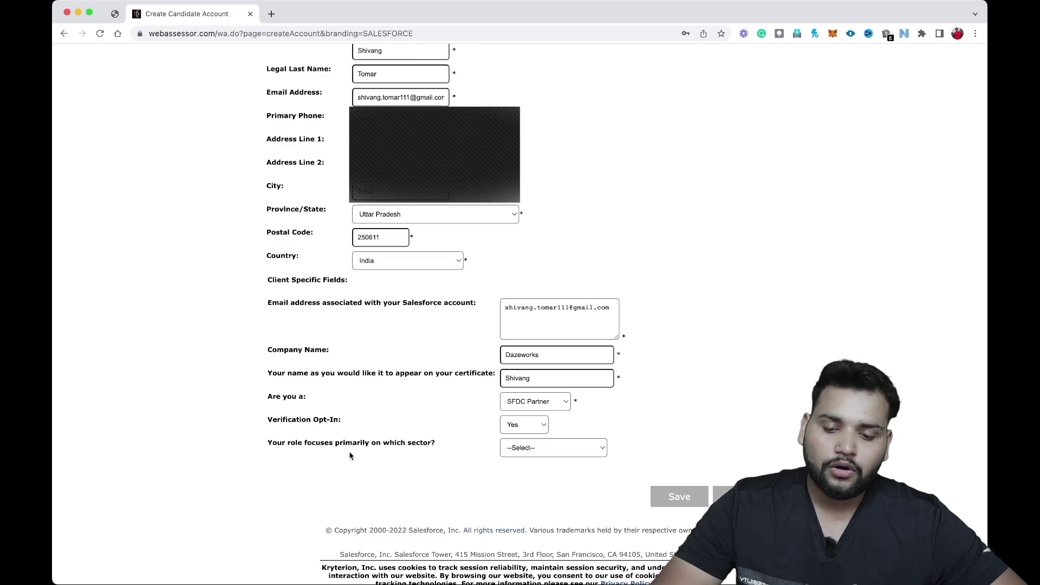
pyautogui.click(521, 455)
pyautogui.click(531, 465)
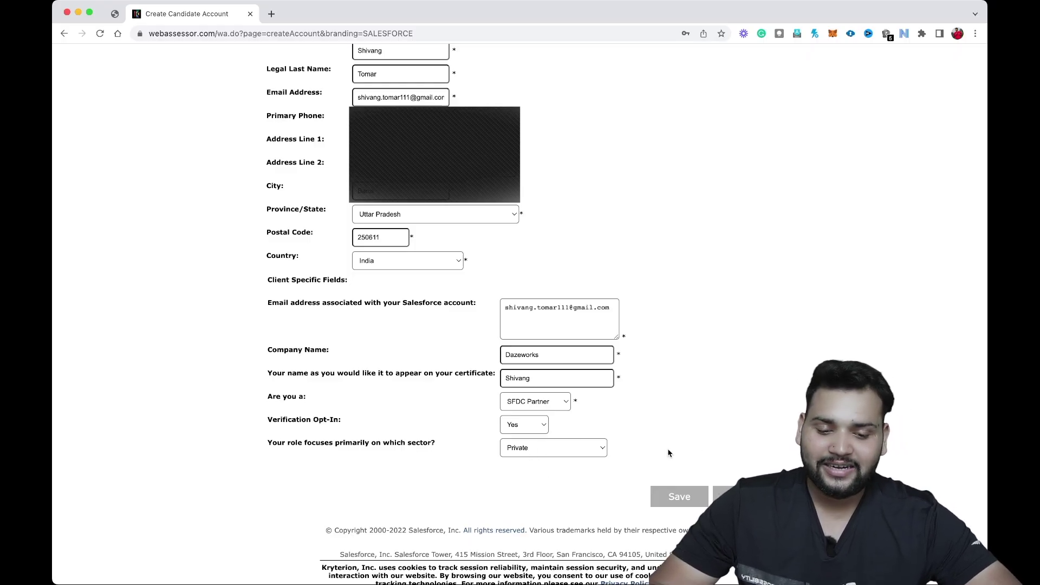
pyautogui.click(680, 499)
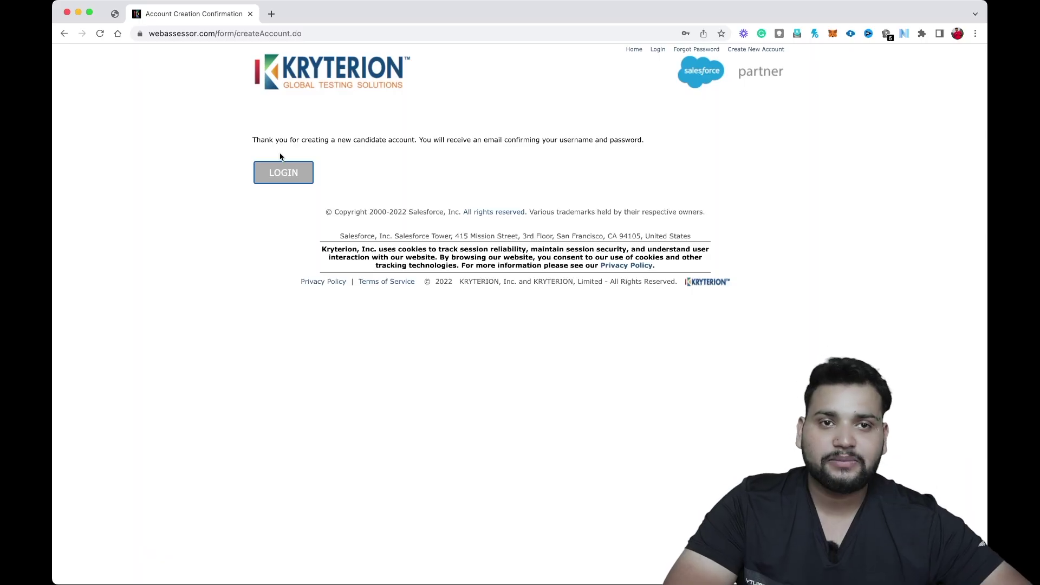
# Log in to the new Webassessor account using the saved credentials.
pyautogui.click(282, 182)
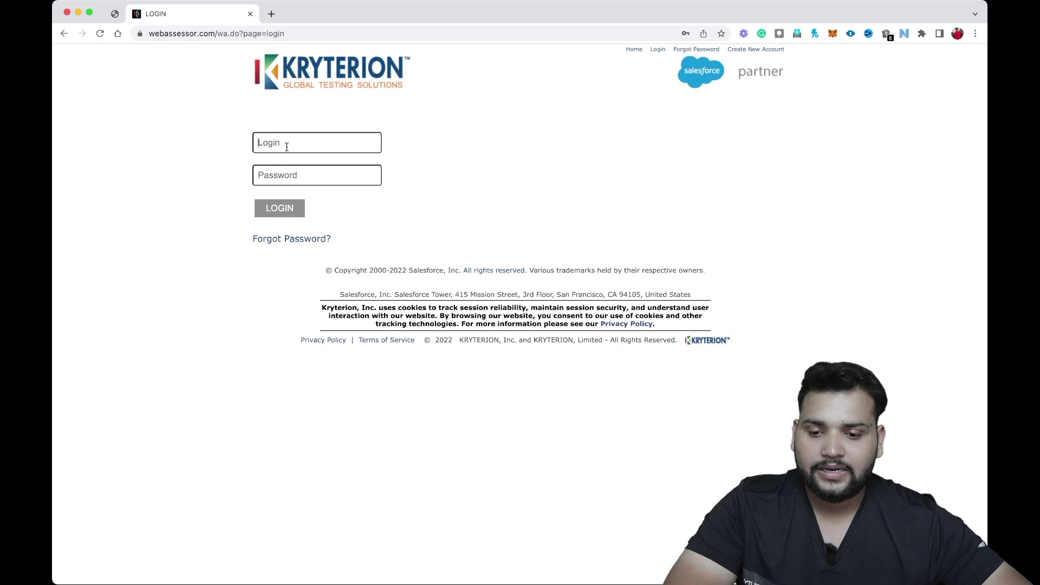
pyautogui.click(350, 168)
pyautogui.click(275, 211)
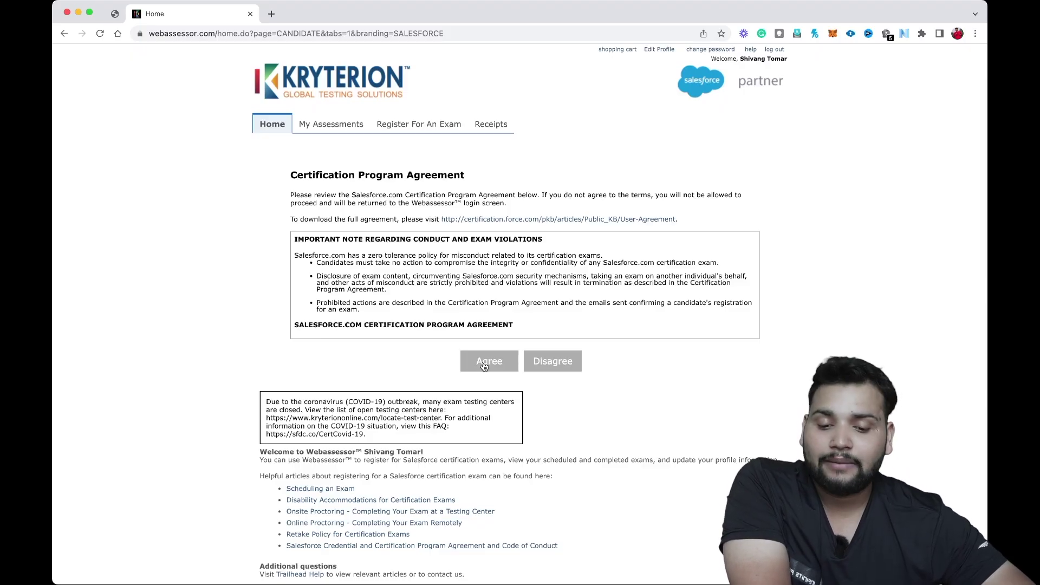
# Agree to the certification agreement, check My Assessments, and open Register For An Exam.
pyautogui.click(485, 367)
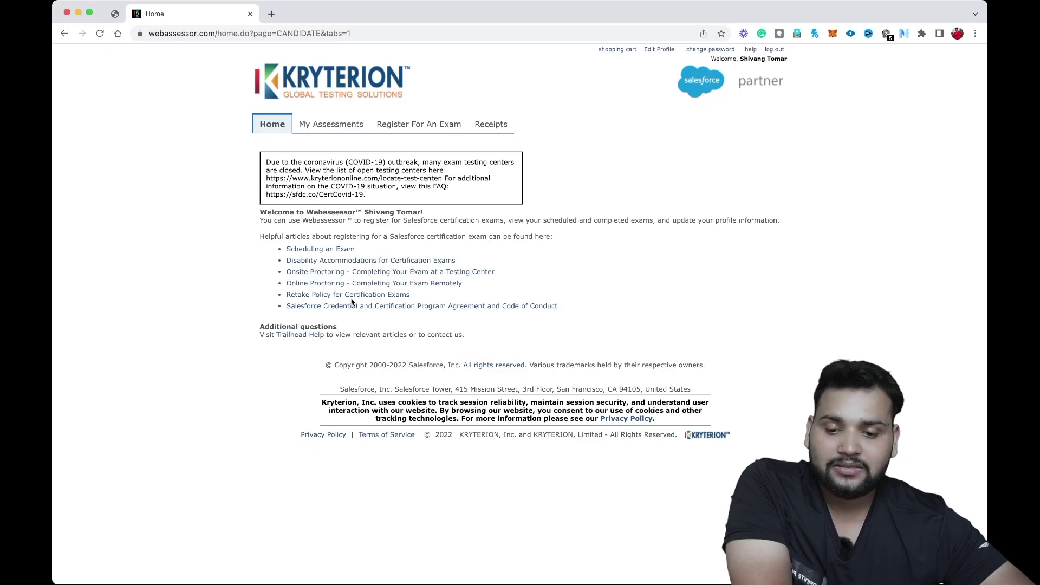
pyautogui.click(317, 131)
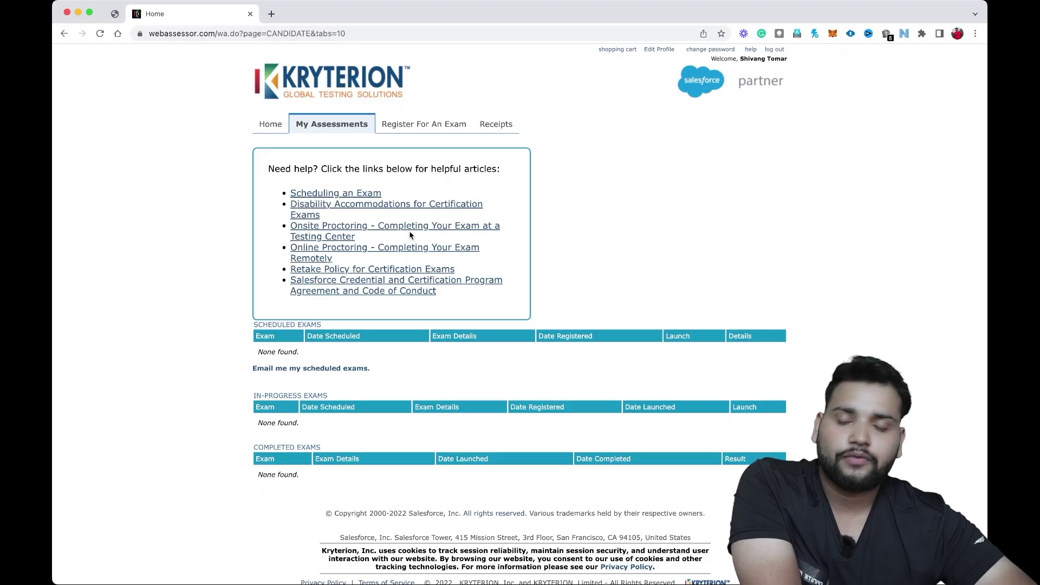
pyautogui.click(420, 126)
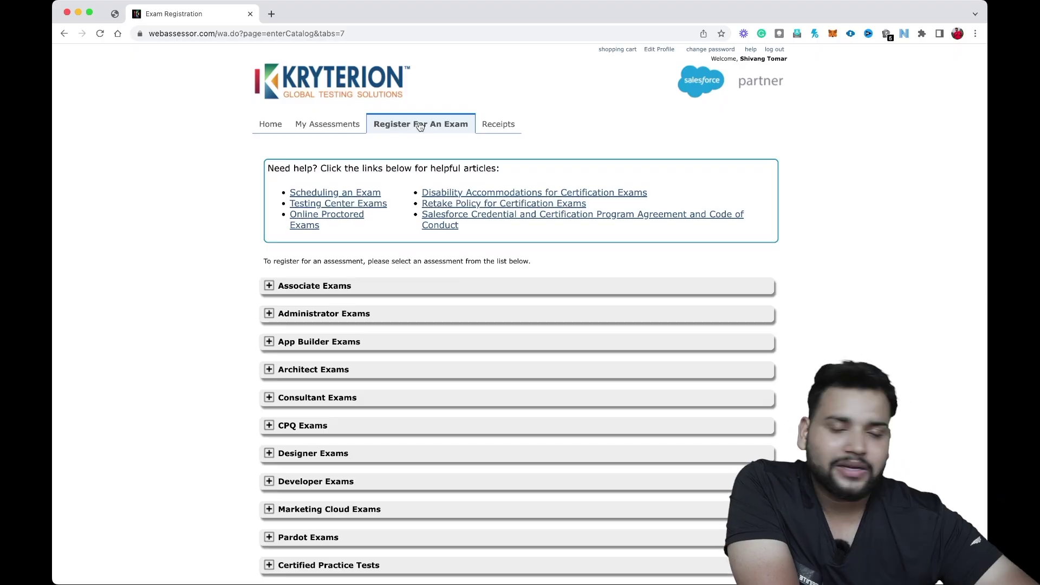
# Under Associate Exams, register for the online proctored Salesforce Certified Associate exam.
pyautogui.click(270, 287)
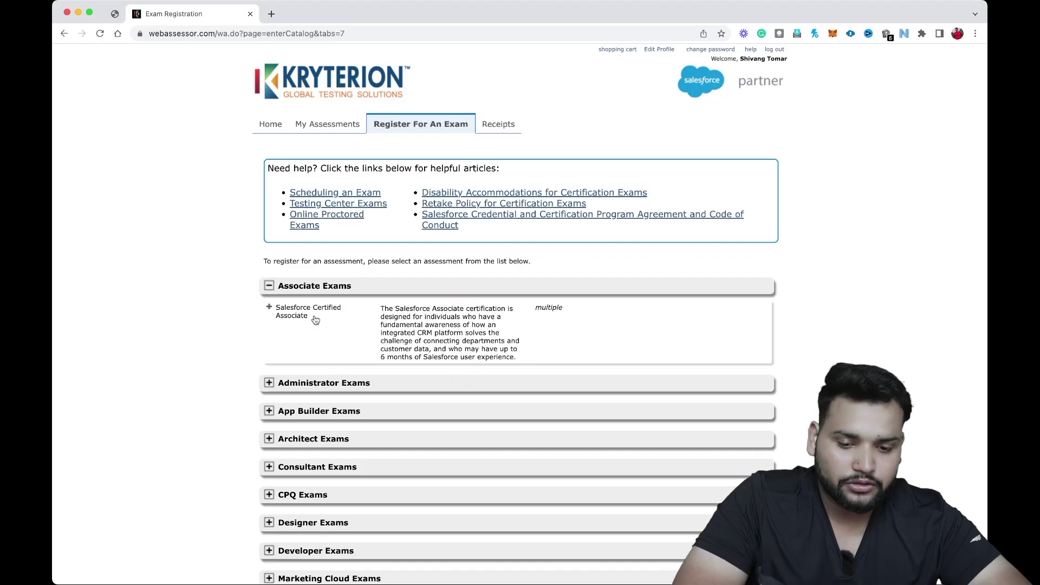
pyautogui.click(269, 309)
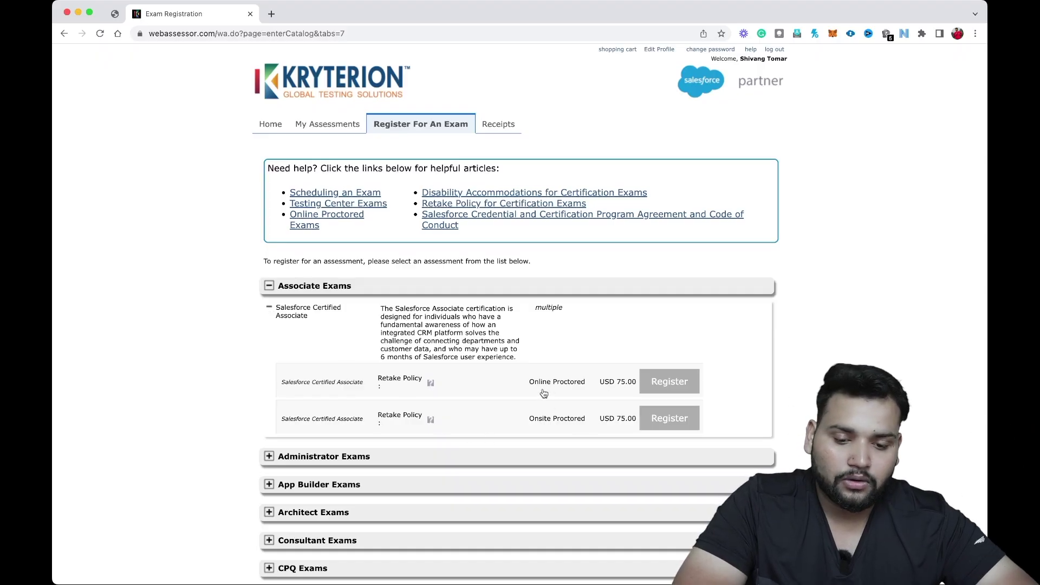
pyautogui.click(677, 387)
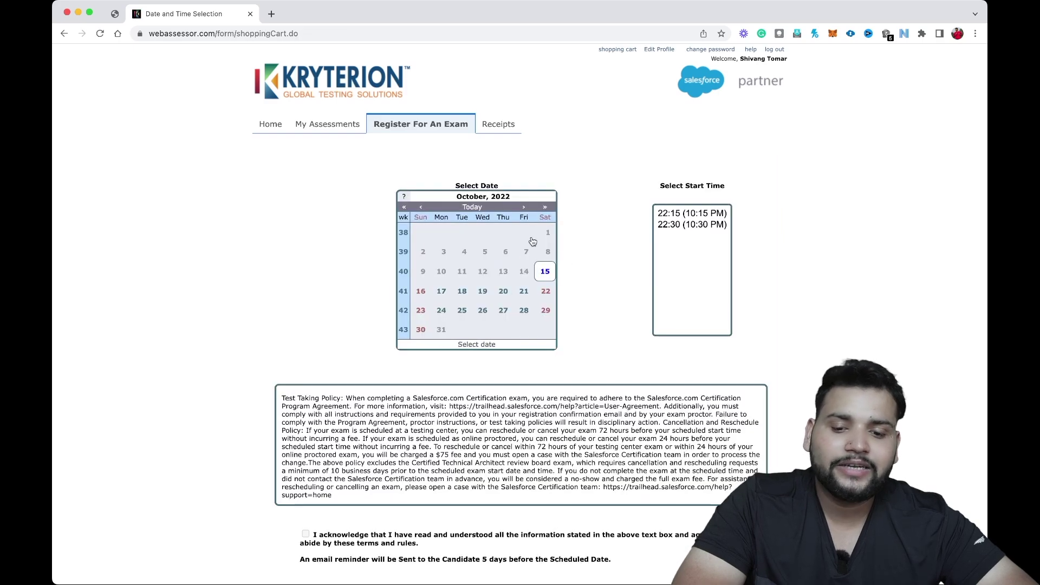
# Pick Sunday 23 October 2022 with a 14:30 start time for the exam.
pyautogui.click(422, 314)
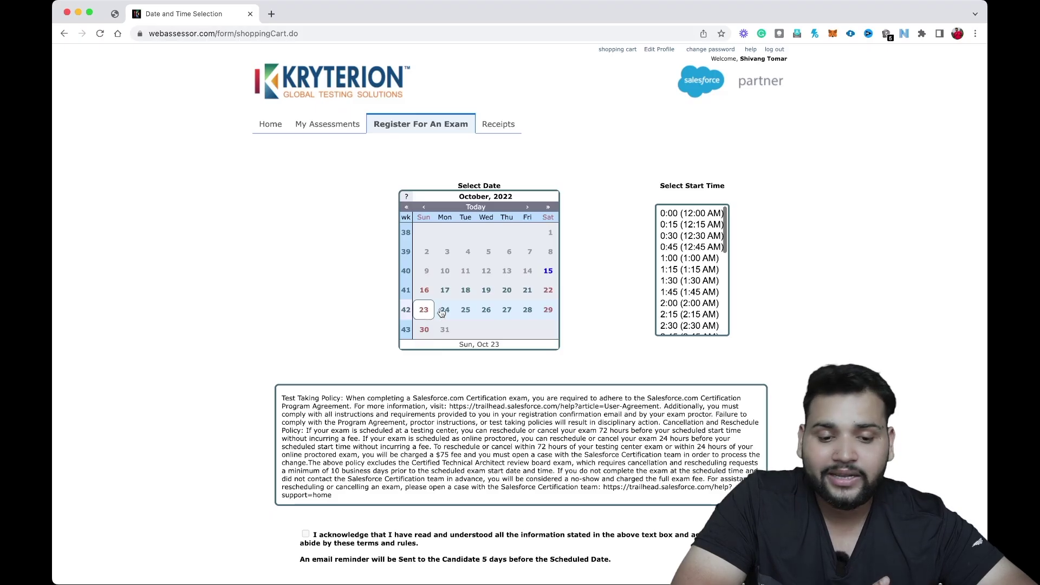
pyautogui.scroll(-3, 682, 278)
pyautogui.scroll(-5, 682, 277)
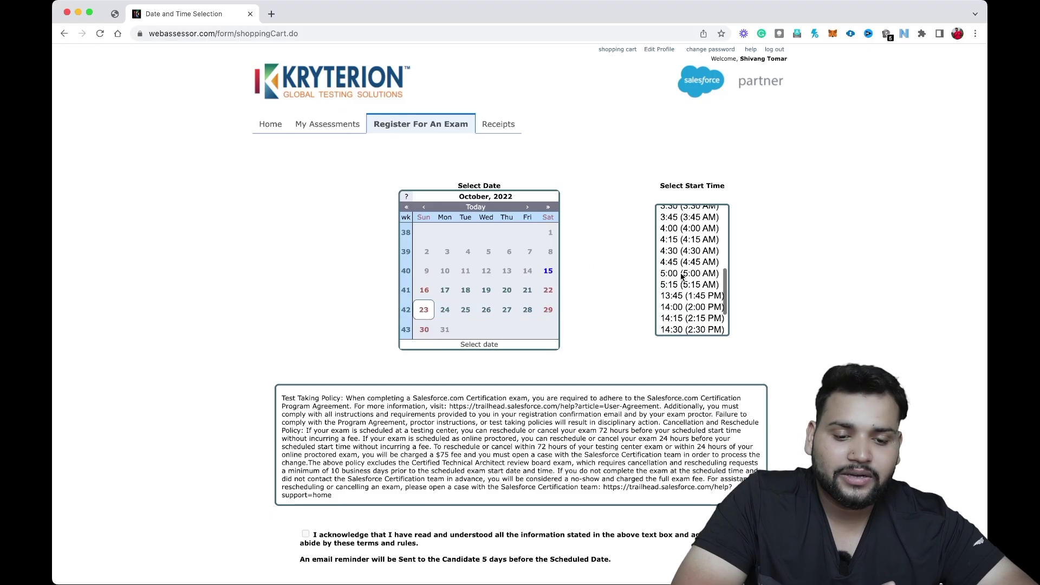
pyautogui.scroll(8, 682, 277)
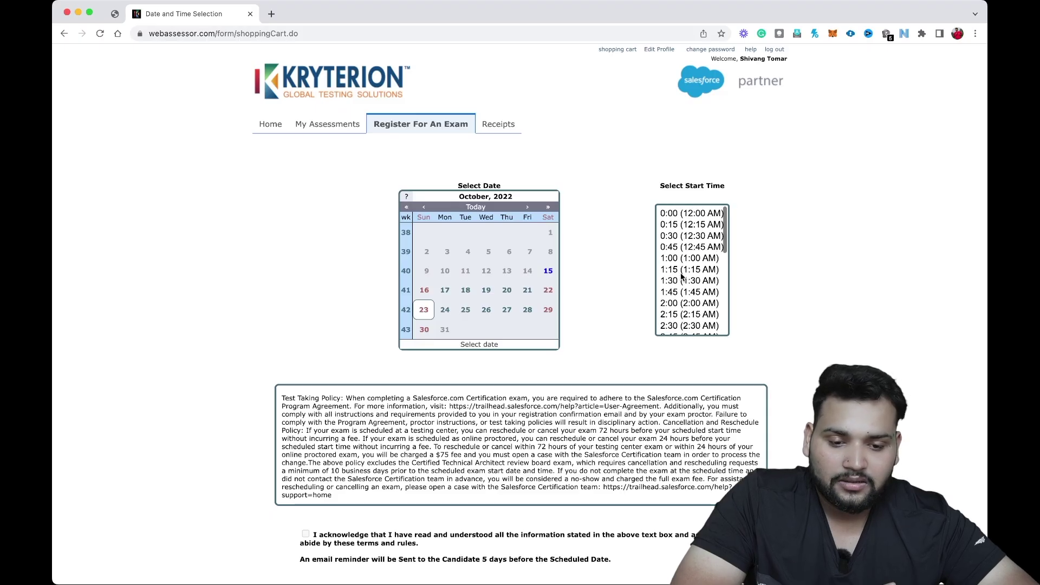
pyautogui.scroll(-8, 693, 330)
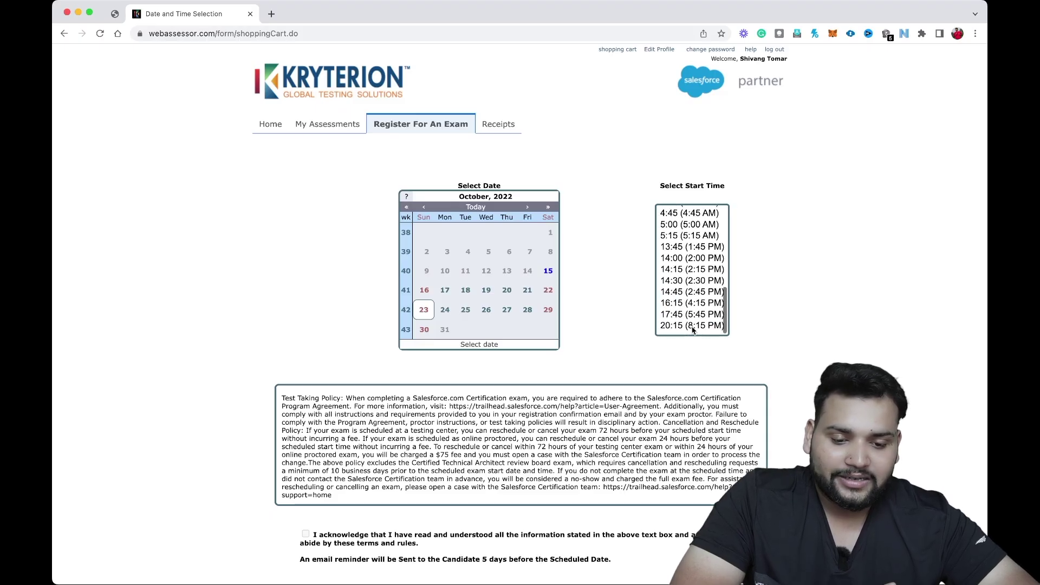
pyautogui.scroll(-1, 693, 329)
pyautogui.click(692, 291)
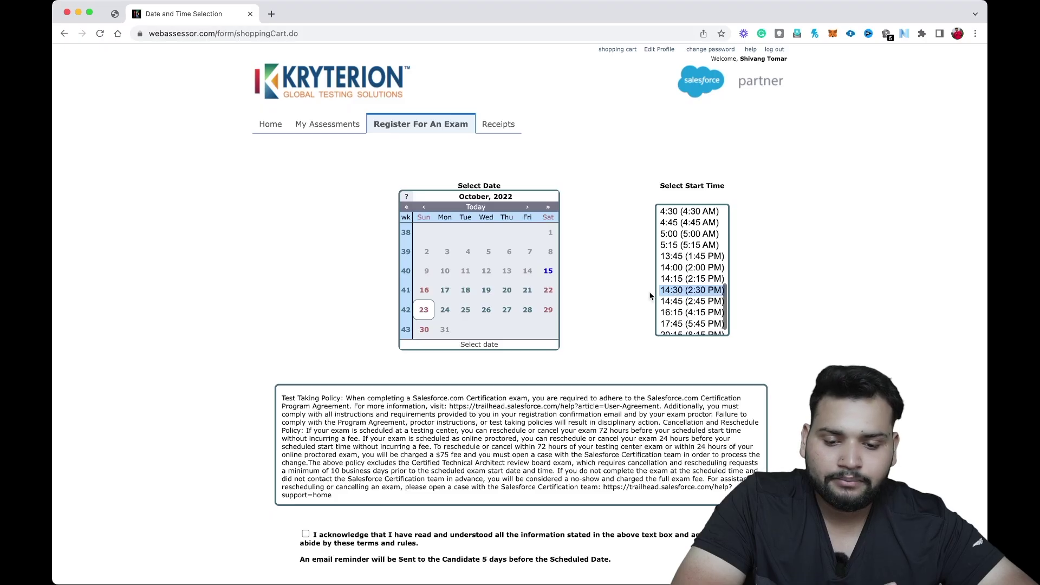
# Accept the test-taking policy terms and confirm the slot to add it to the cart.
pyautogui.scroll(-2, 623, 300)
pyautogui.scroll(-1, 623, 301)
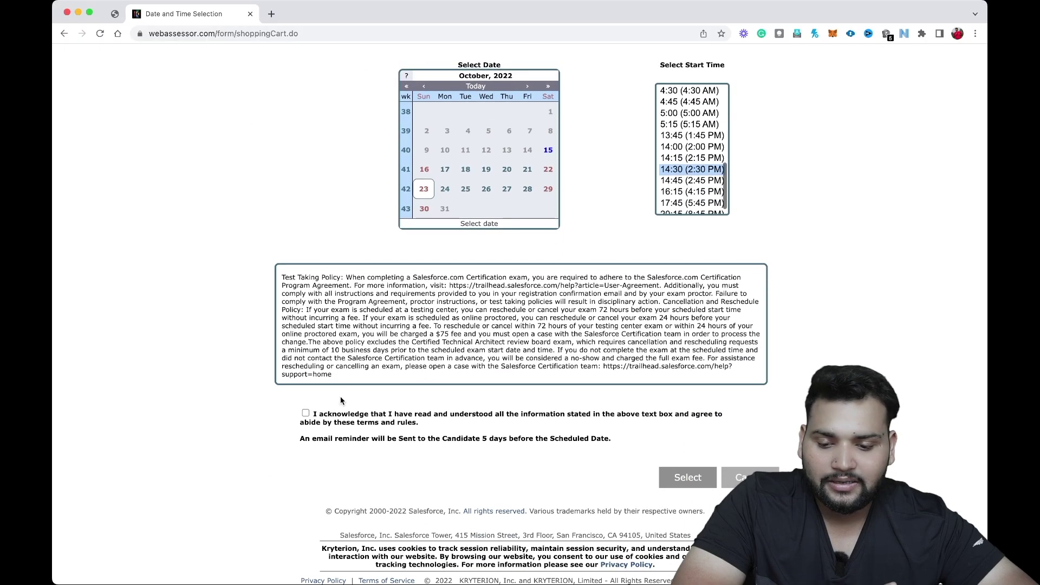
pyautogui.click(307, 414)
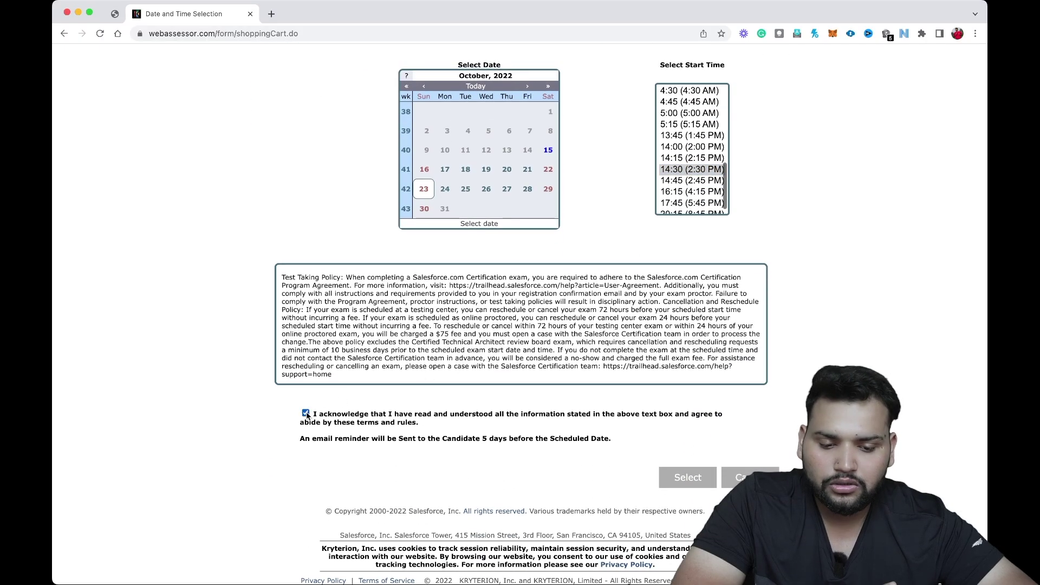
pyautogui.click(698, 479)
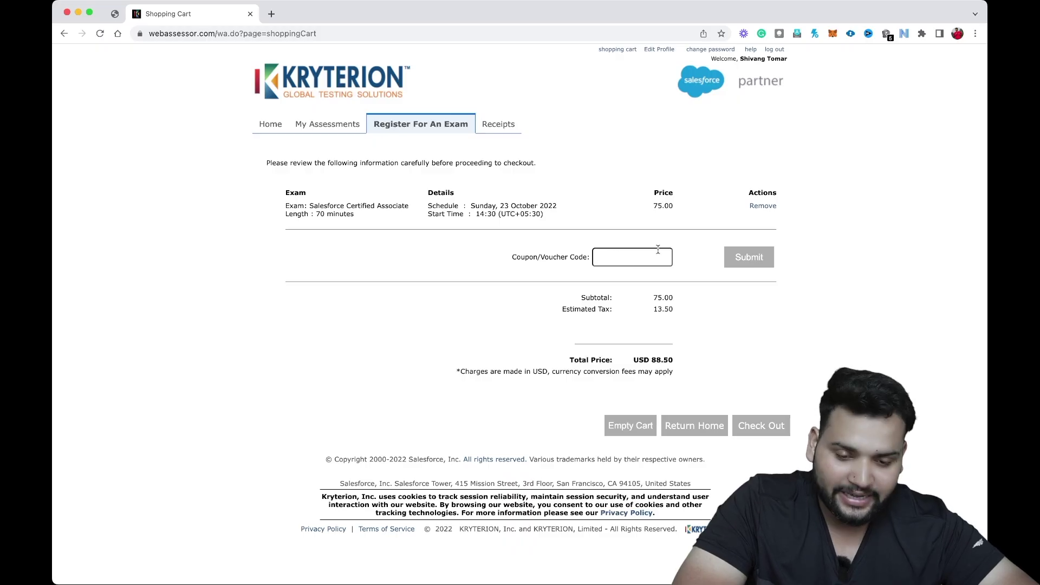
# Check the cart's USD 88.50 total price, then go to the Receipts page.
pyautogui.click(593, 253)
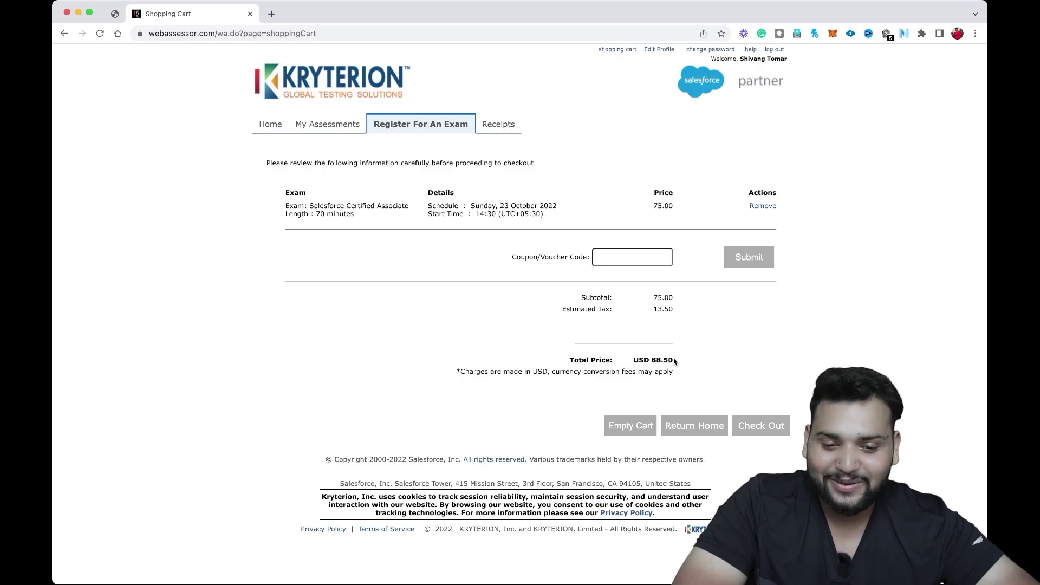
pyautogui.moveTo(675, 362); pyautogui.dragTo(652, 359)
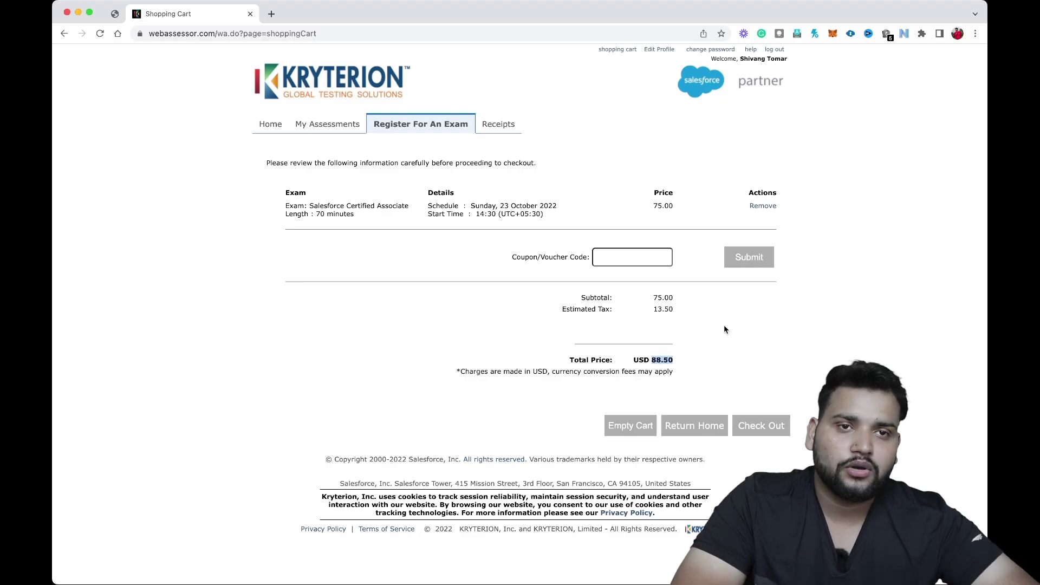
pyautogui.click(500, 131)
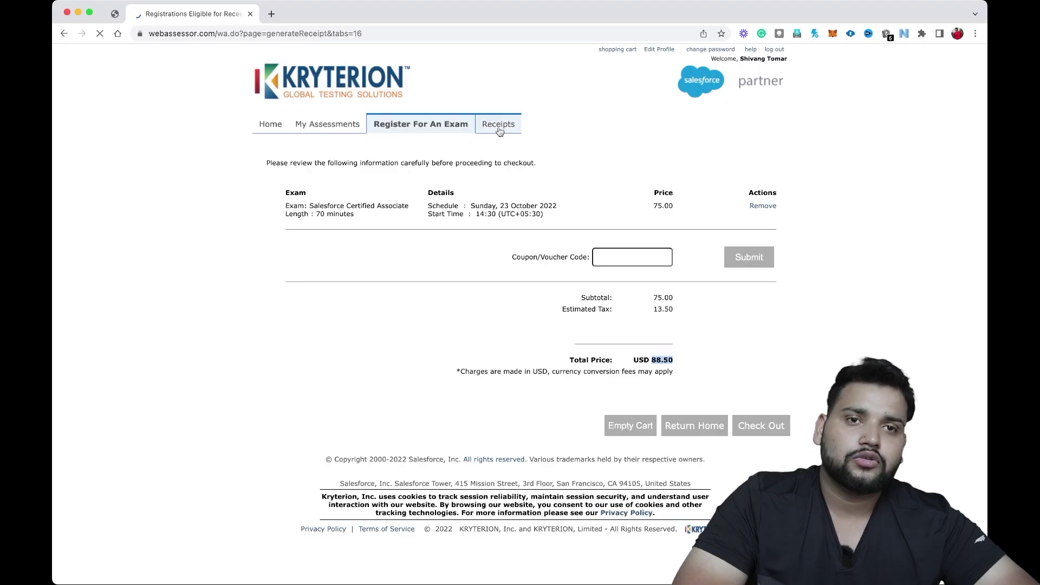